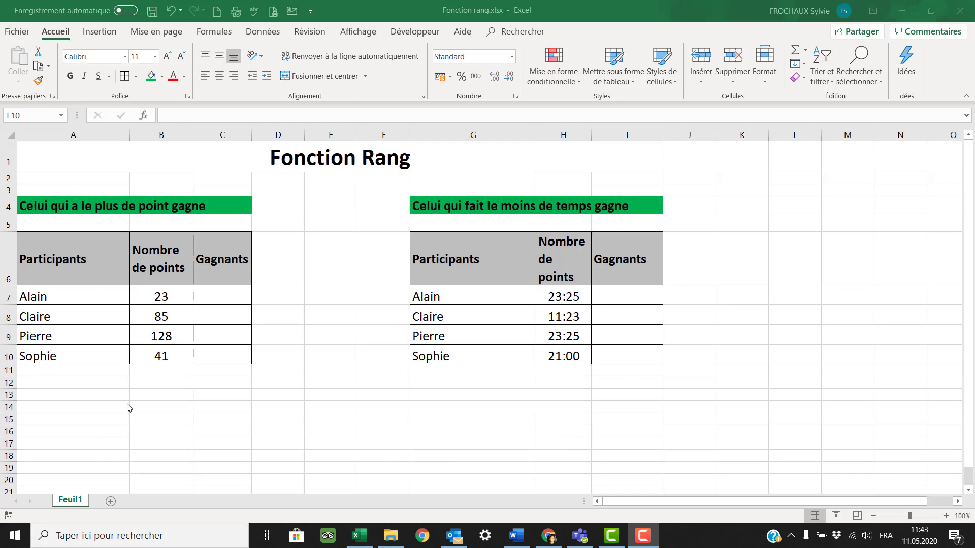
Enter the formula =RANG(B7;$B$7:$B$10;0) in cell C7 to rank the points in descending order
left_click(221, 298)
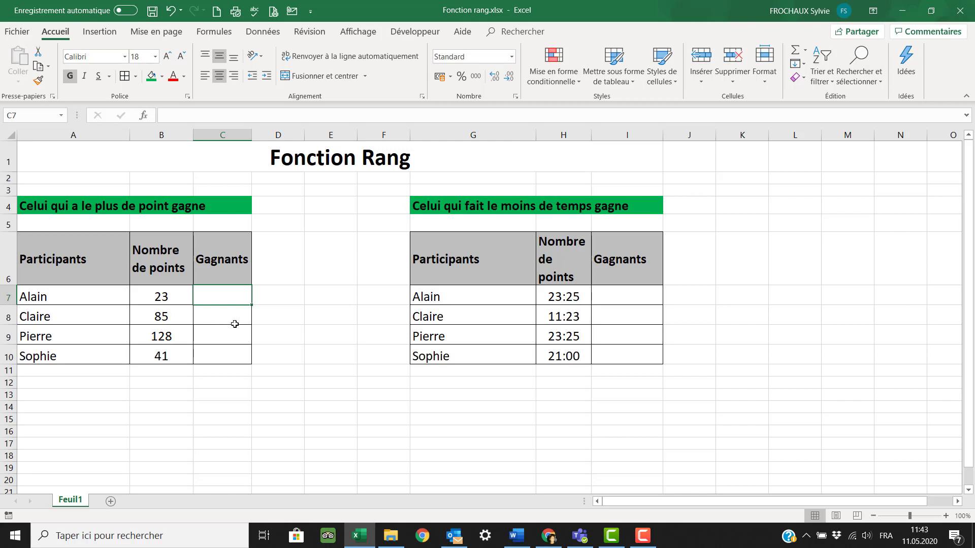
type("=")
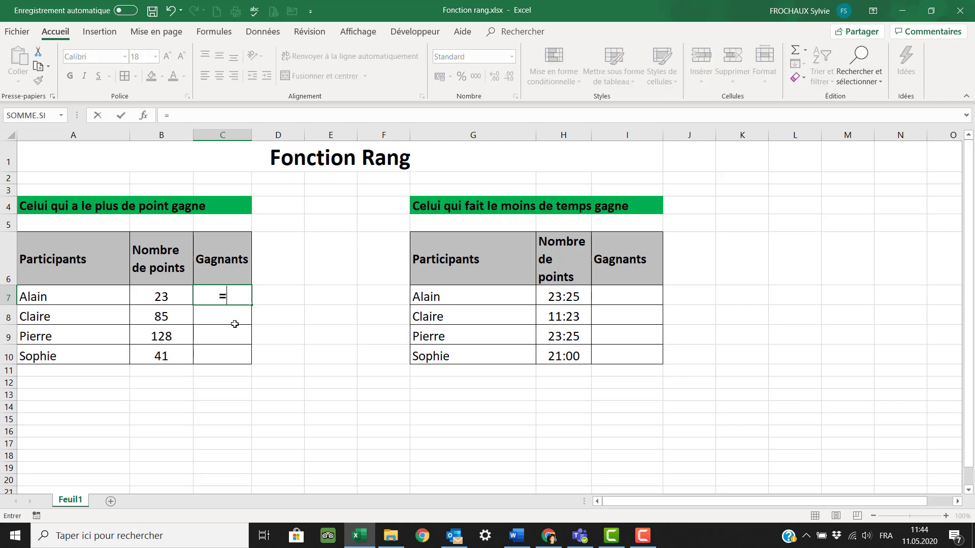
type("rang")
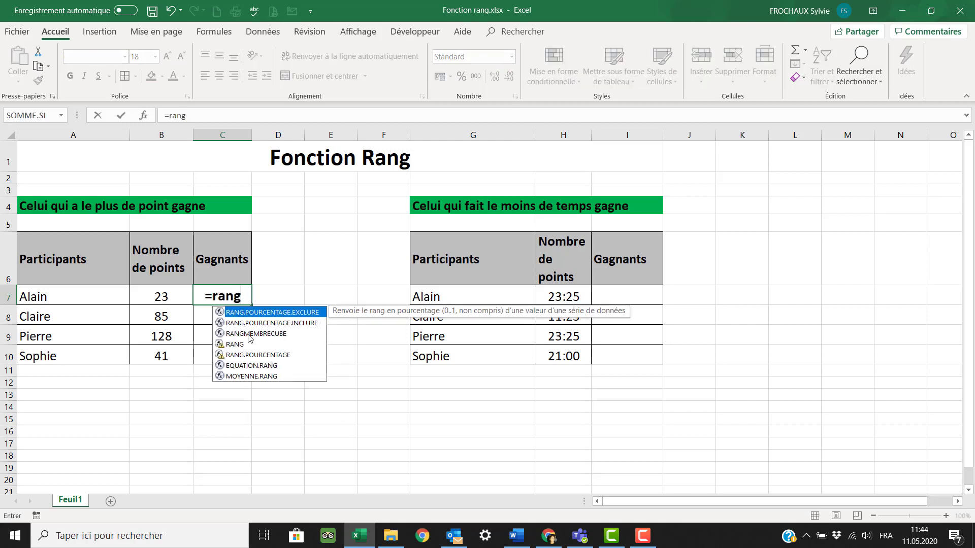
left_click(239, 346)
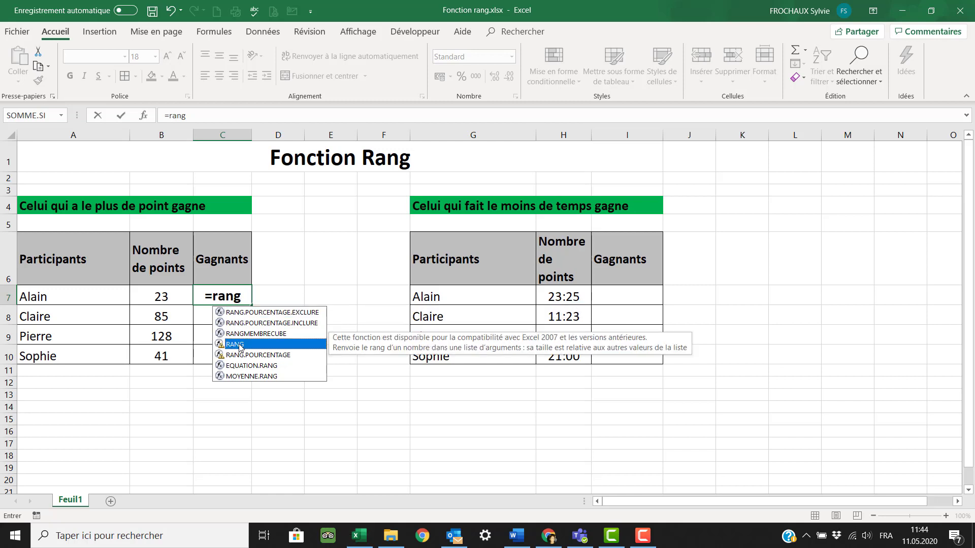
double_click(239, 345)
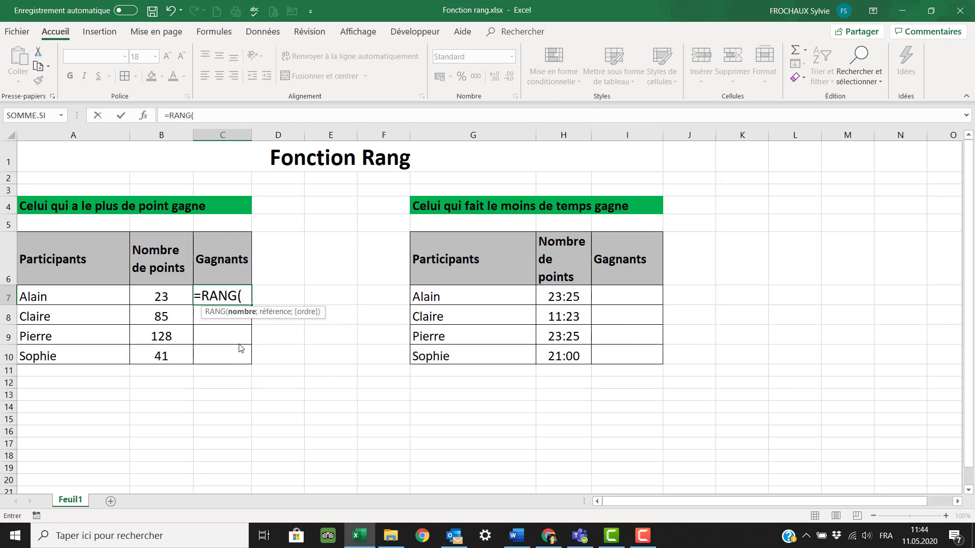
left_click(163, 293)
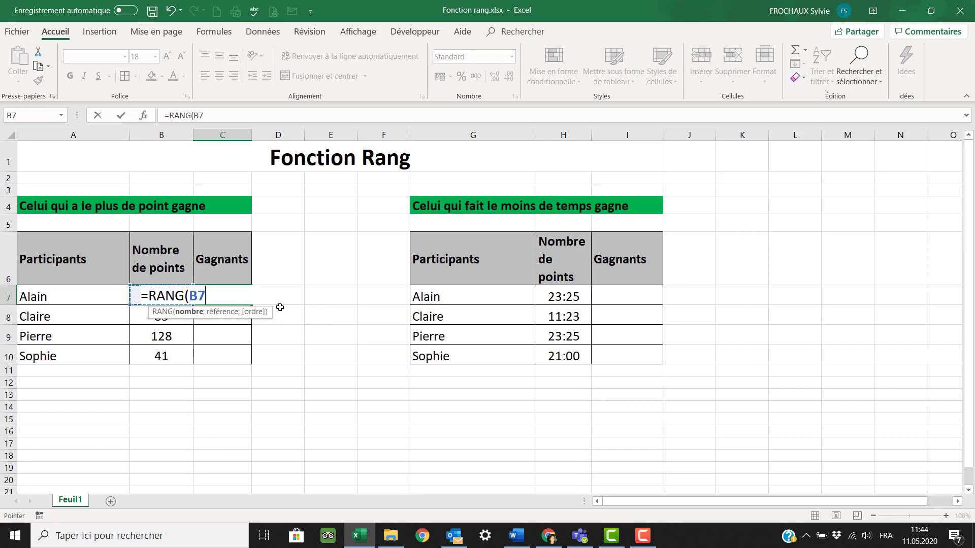
type(";")
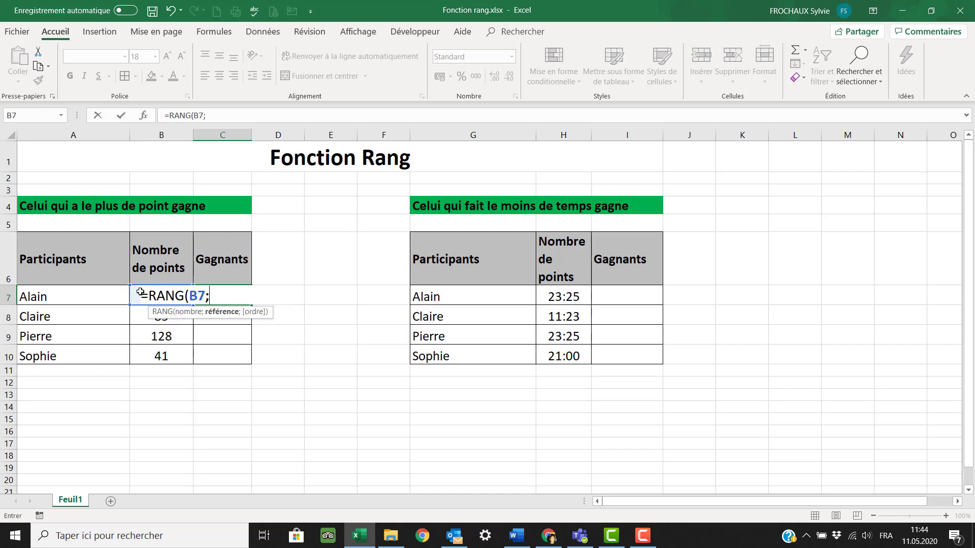
left_click_drag(141, 293, 143, 350)
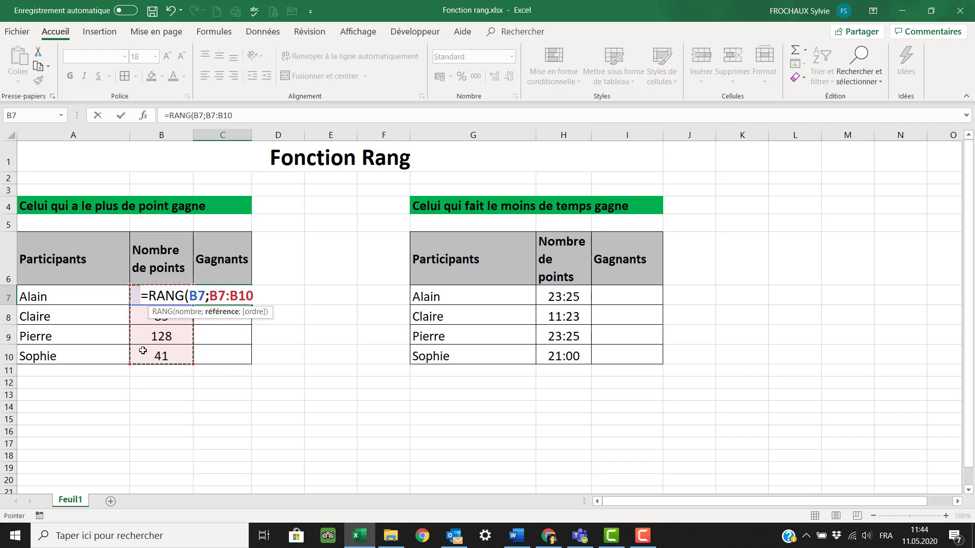
key("F4")
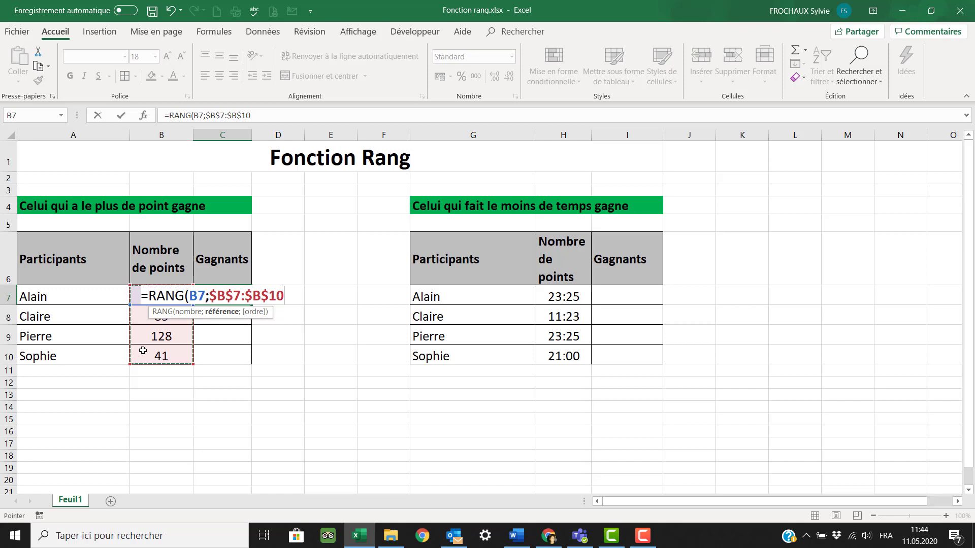
type(";")
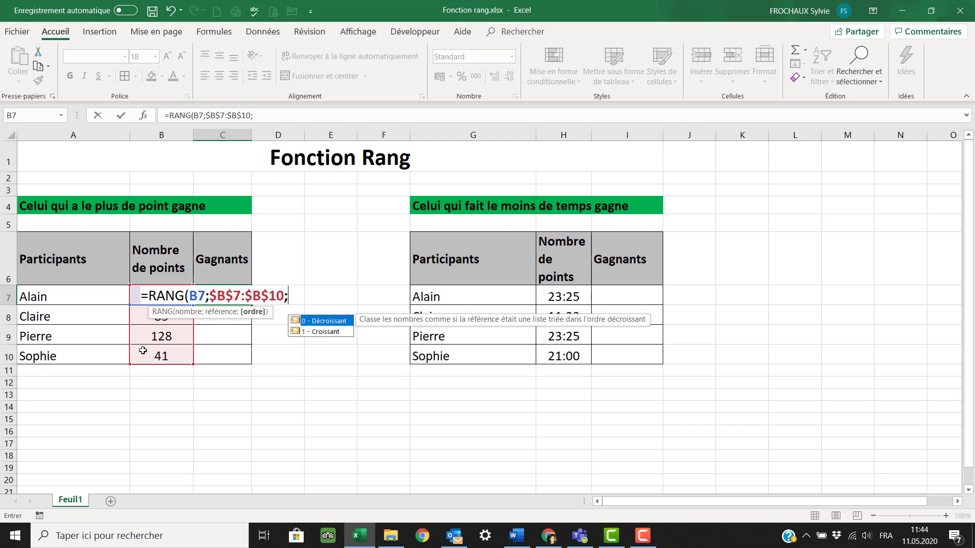
type("0)")
key("Return")
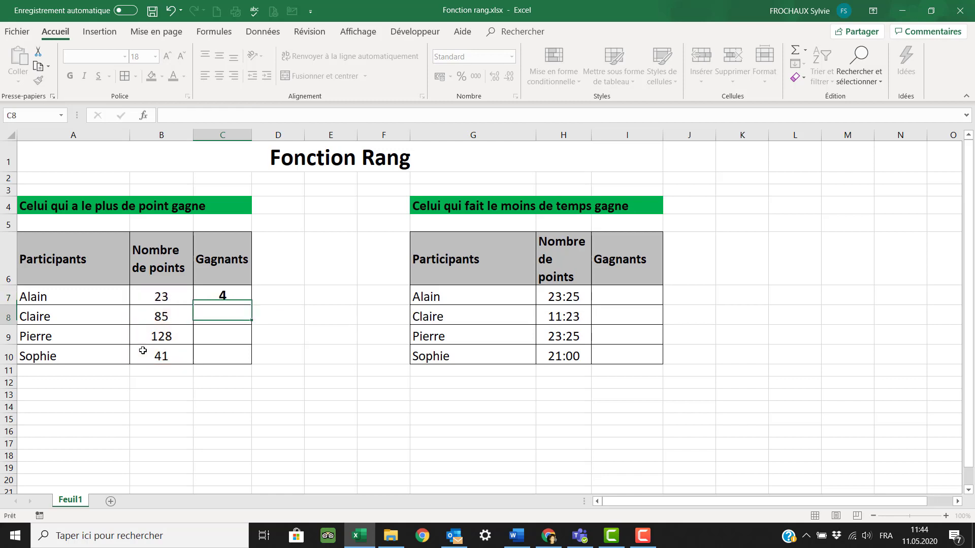
Copy the ranking formula from C7 down to C10 and check the copied formula in C9
left_click(235, 297)
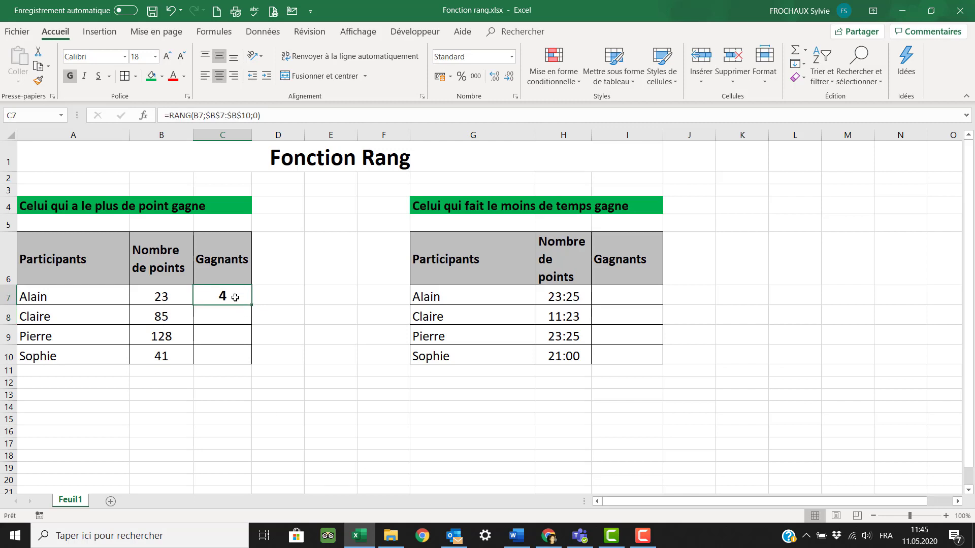
left_click_drag(252, 305, 252, 362)
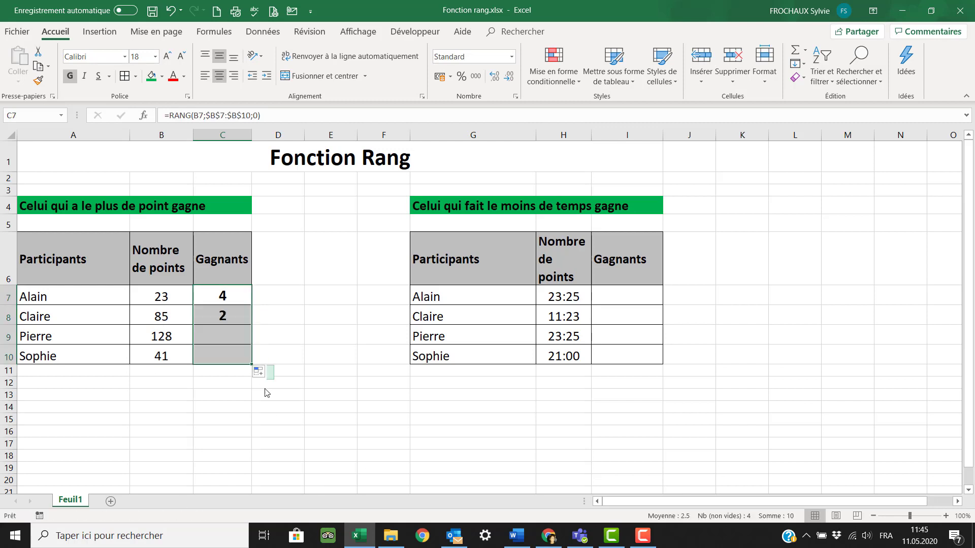
left_click(217, 338)
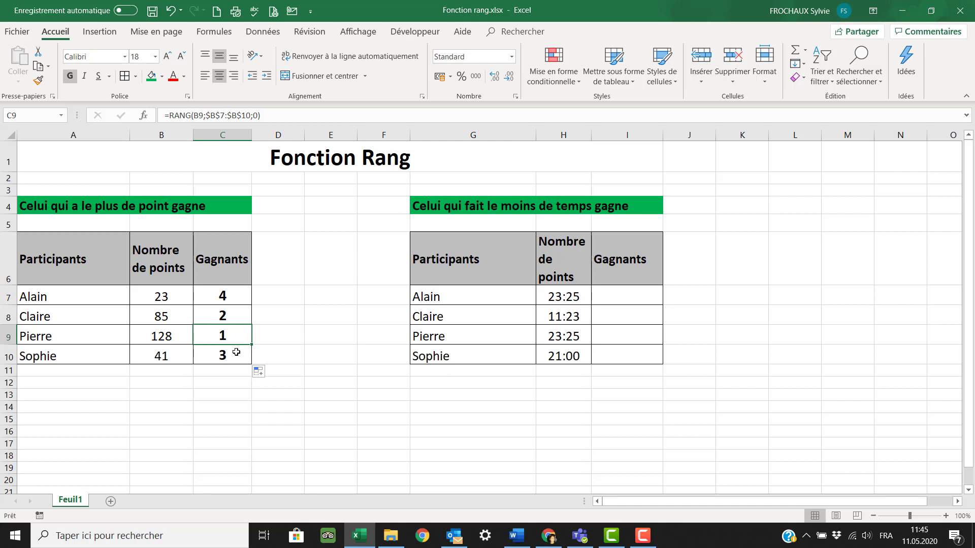
Test the points ranking by setting cell B8 to 135, and undo that change
left_click(165, 316)
type("13")
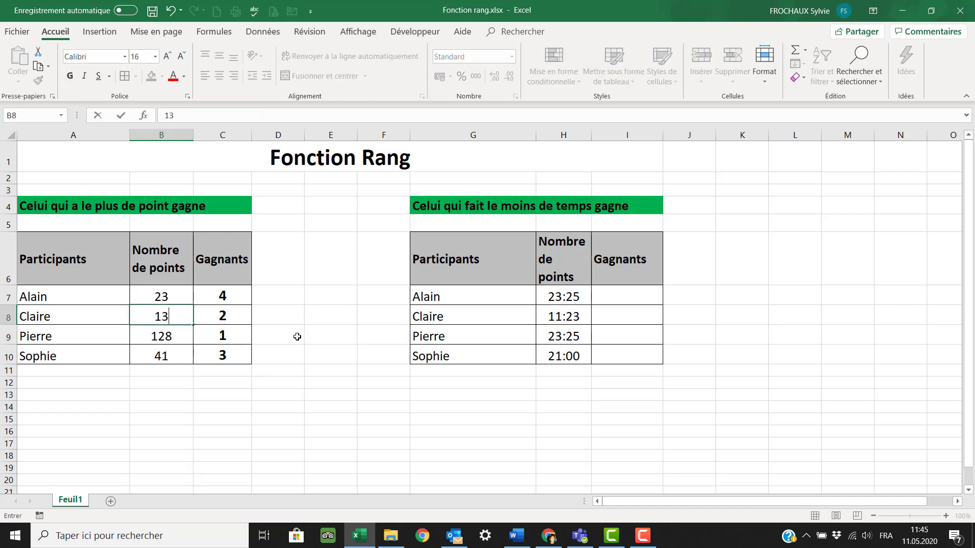
type("5")
key("Return")
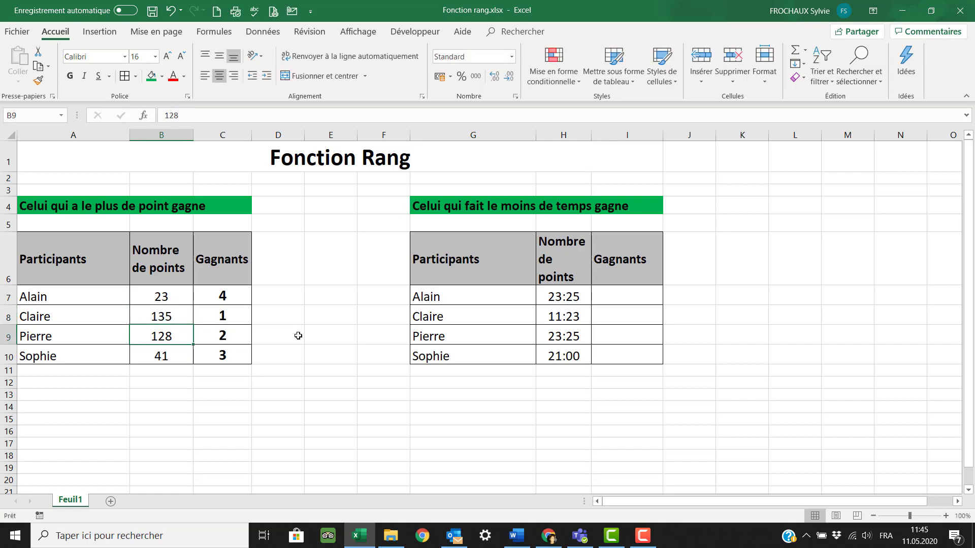
left_click(171, 15)
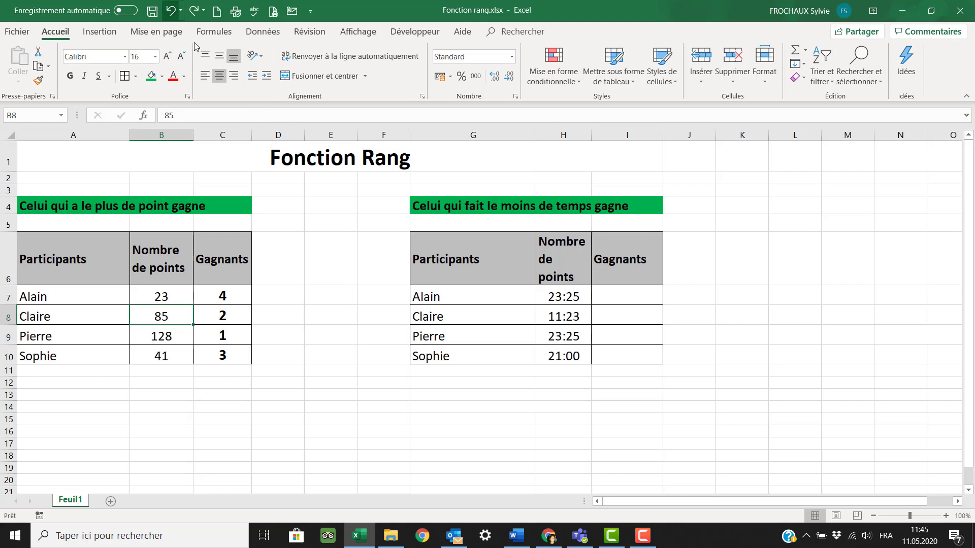
Insert the RANG function in cell I7, choosing it from the function category Tous
left_click(620, 297)
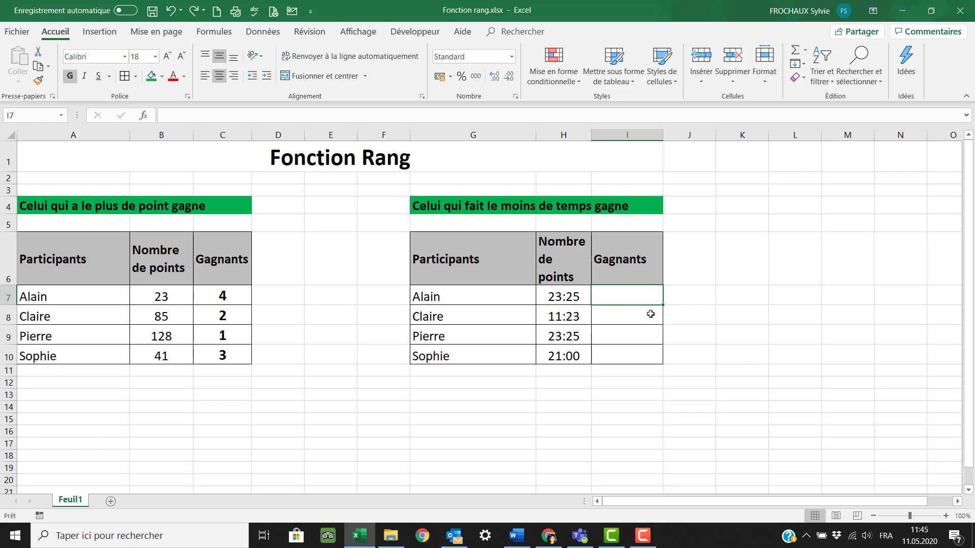
left_click(145, 116)
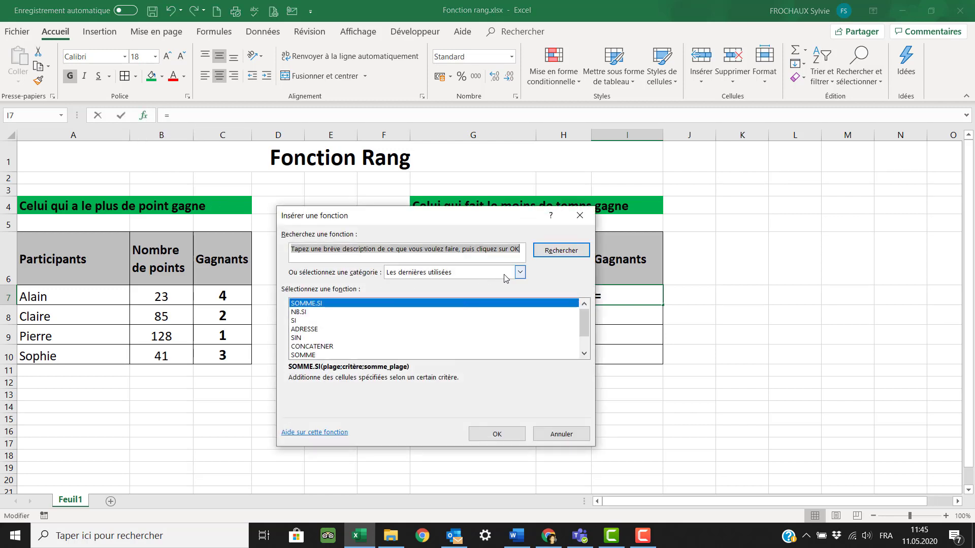
left_click(519, 273)
left_click(496, 294)
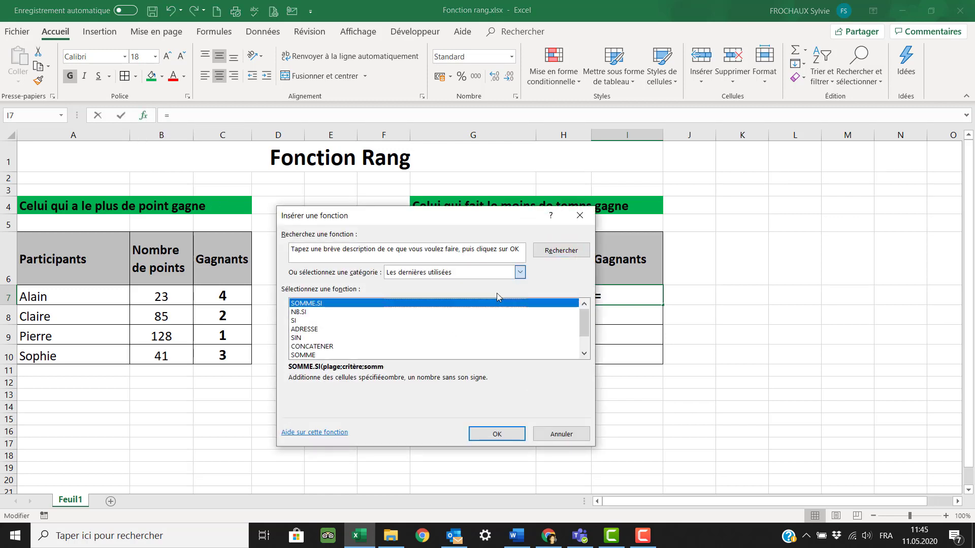
left_click(359, 313)
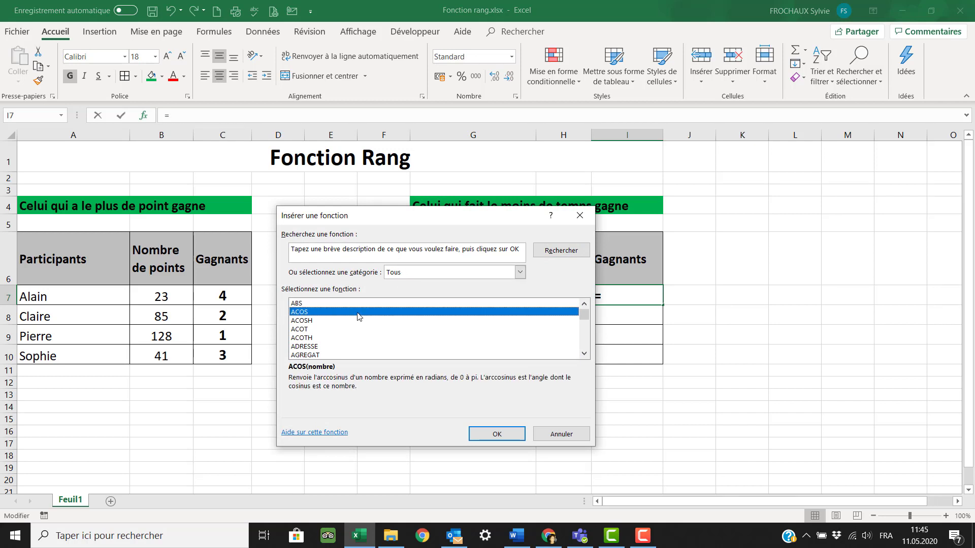
key("r")
left_click(584, 354)
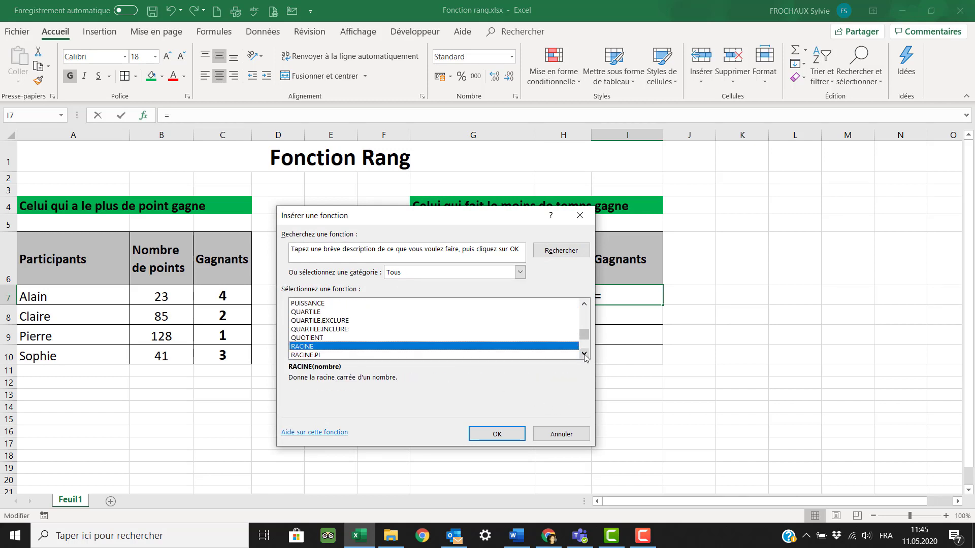
left_click(584, 355)
left_click(585, 355)
left_click(585, 355)
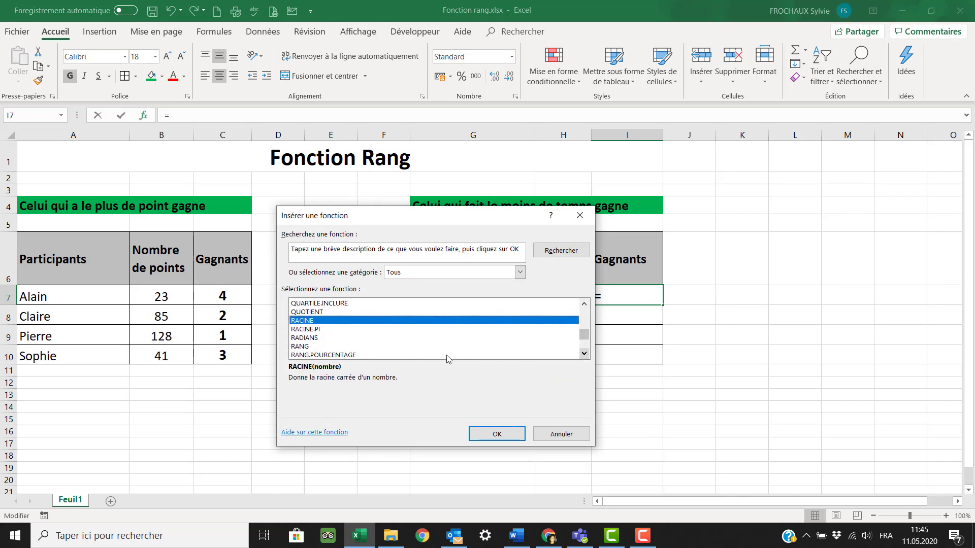
left_click(307, 347)
left_click(491, 434)
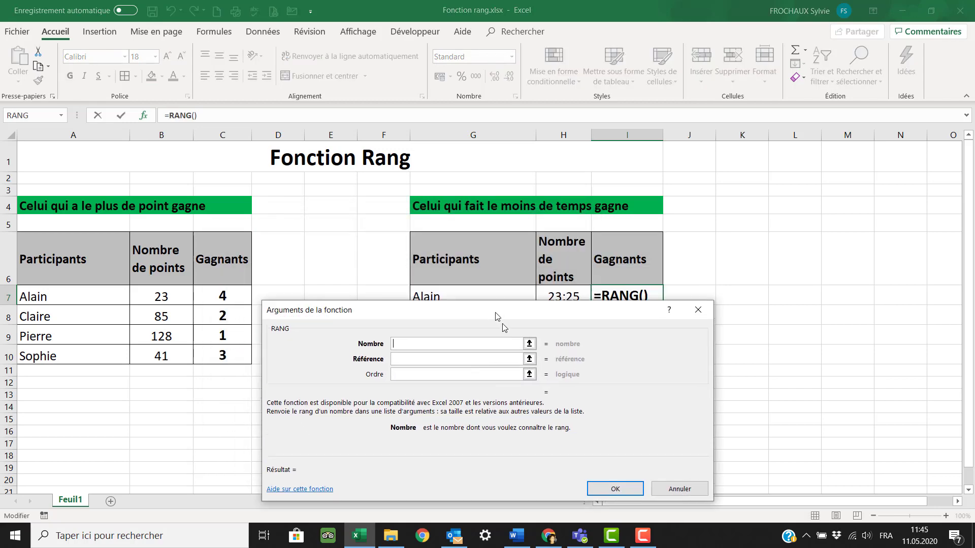
Complete the RANG arguments with Nombre H7, Référence $H$7:$H$10 and Ordre 1, and copy the formula down to I10
left_click_drag(496, 313, 208, 229)
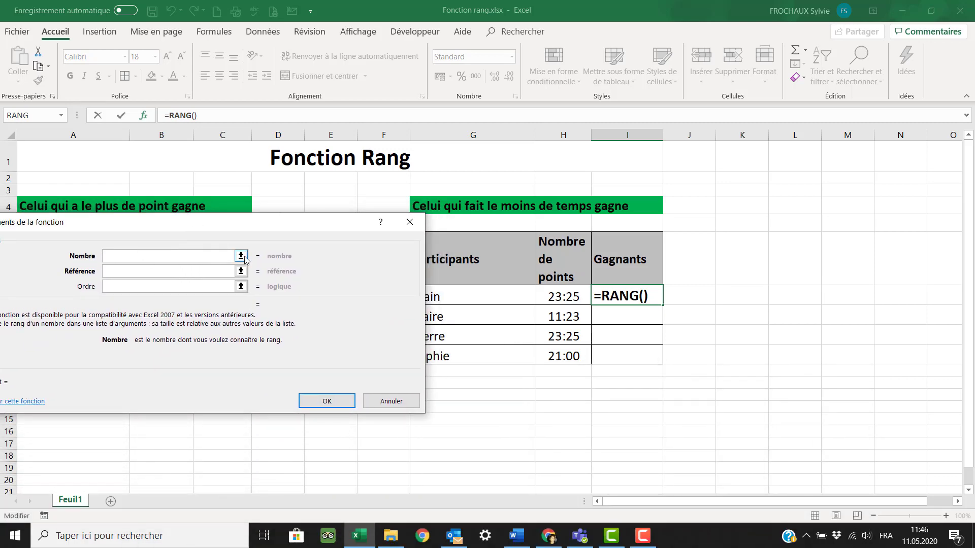
left_click(558, 300)
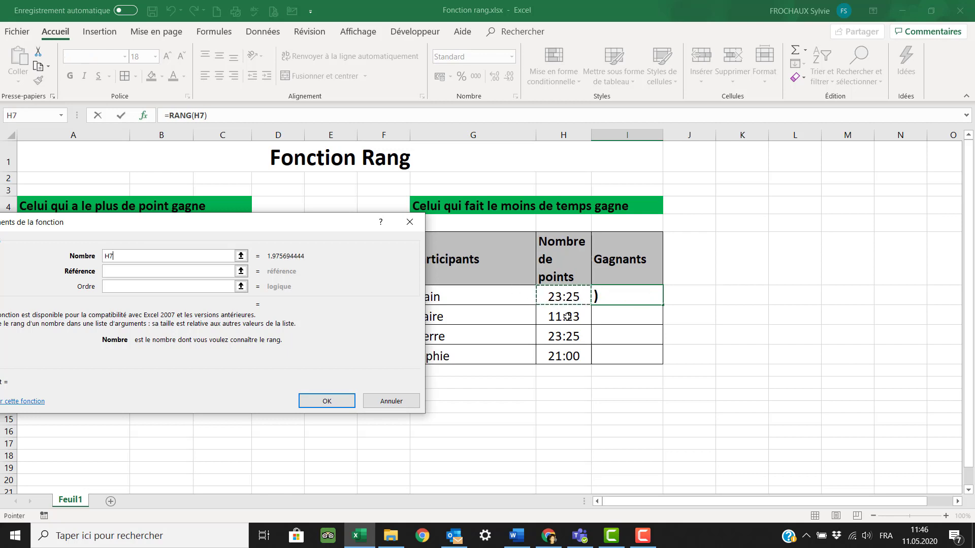
left_click(117, 273)
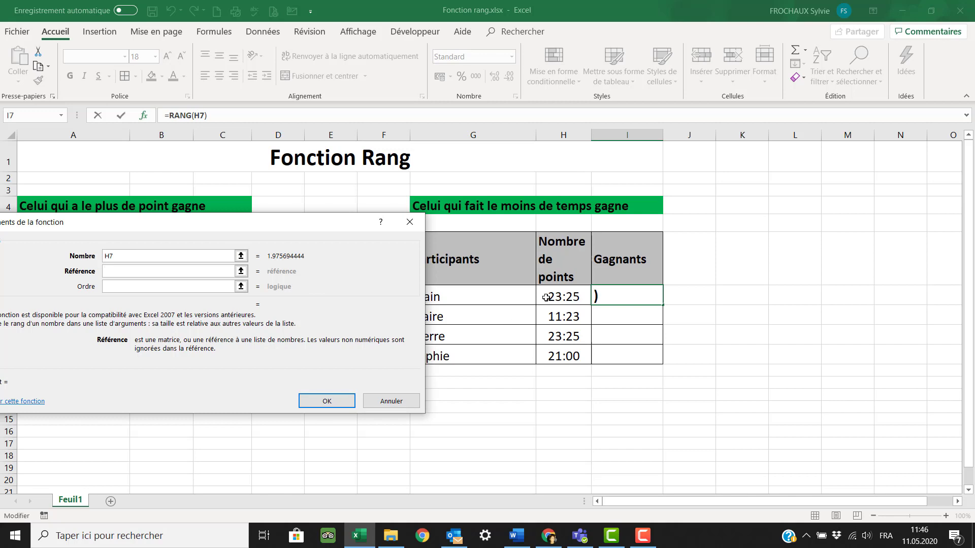
left_click_drag(546, 293, 549, 352)
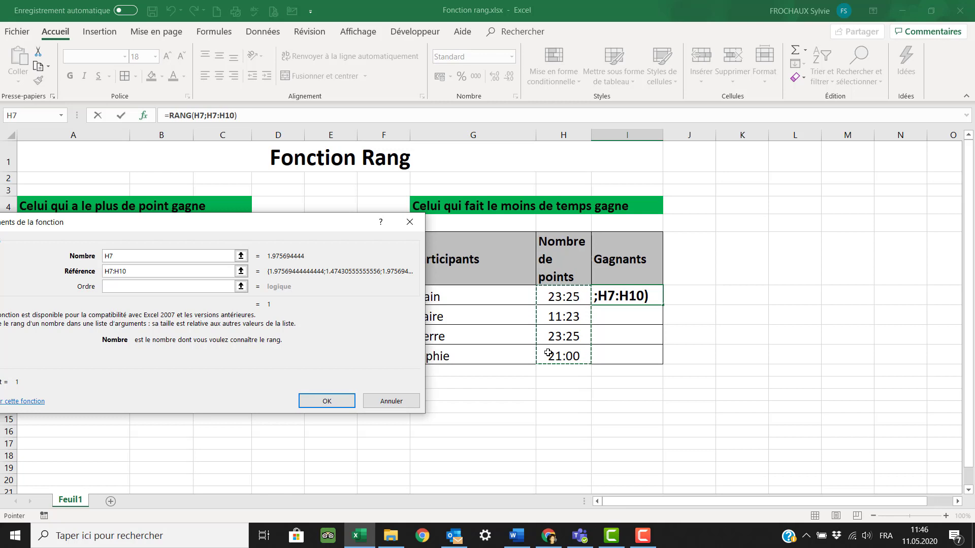
key("F4")
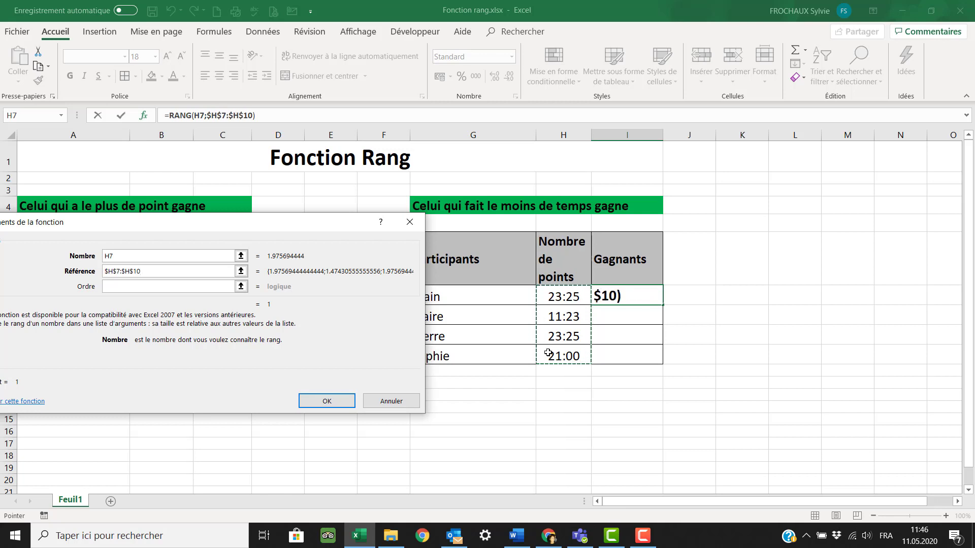
left_click(130, 287)
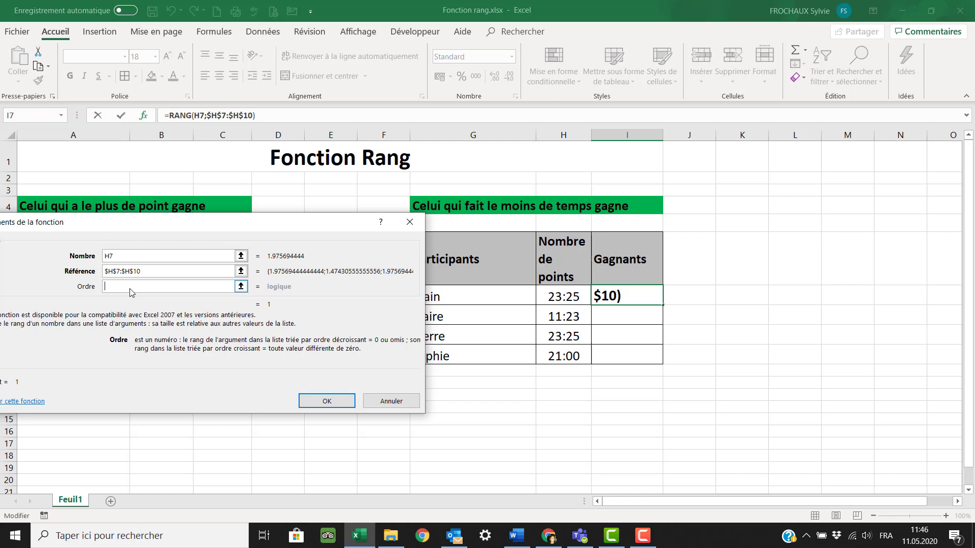
type("1")
left_click(348, 404)
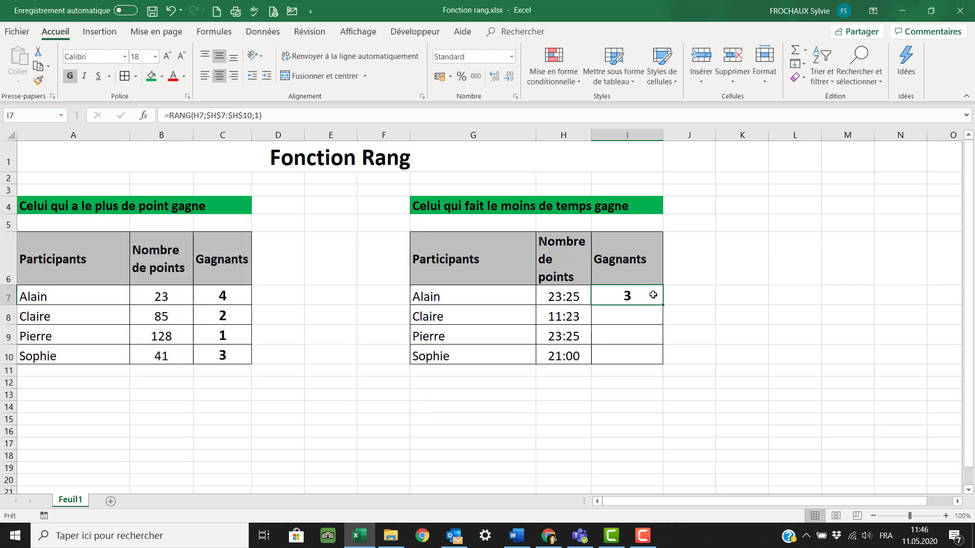
left_click_drag(663, 308, 662, 360)
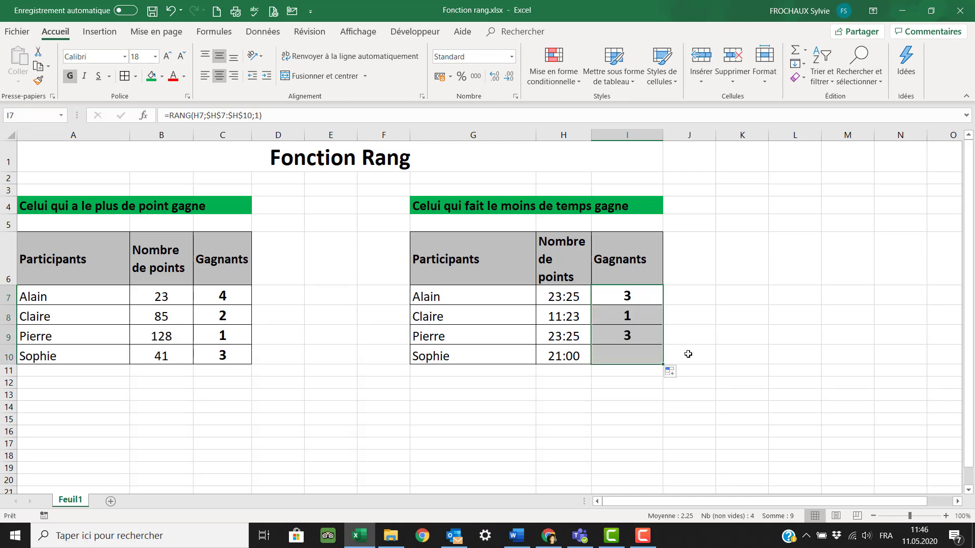